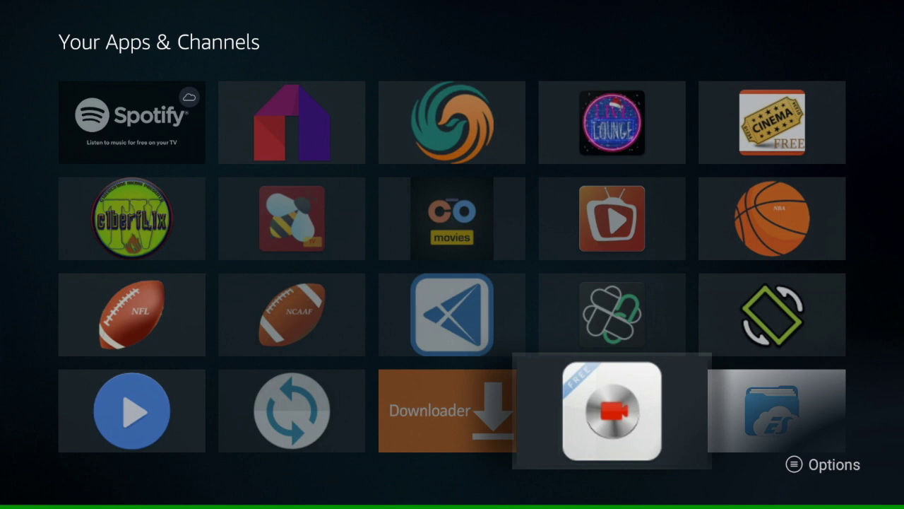
Highlight the Yalp Store tile in the Your Apps & Channels grid.
{"action": "key", "text": "Up"}
{"action": "key", "text": "Left"}
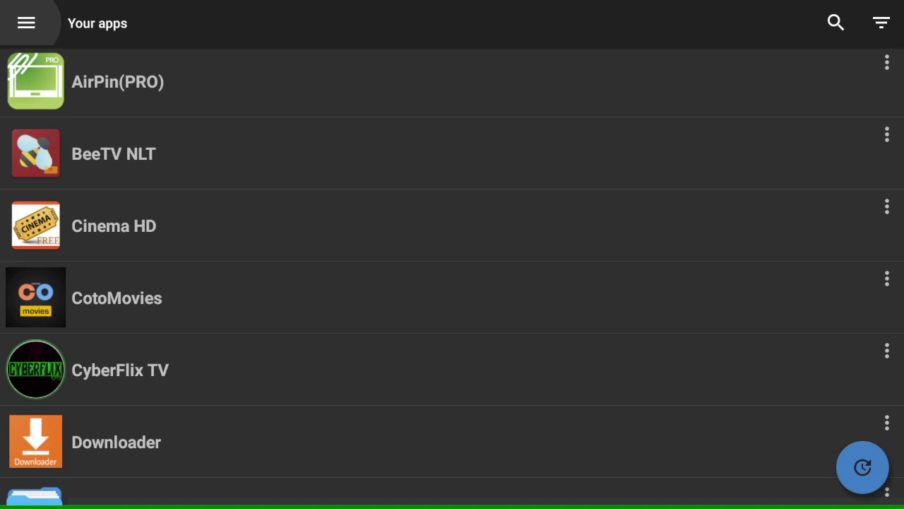
Open Yalp Store Settings from the menu and move to 'Pretend to be a different device'.
{"action": "key", "text": "Return"}
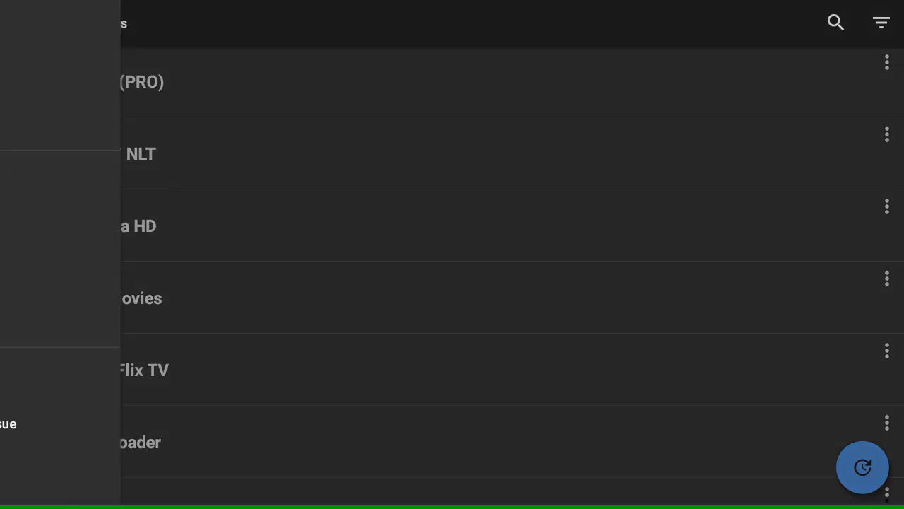
{"action": "key", "text": "Down"}
{"action": "key", "text": "Down"}
{"action": "key", "text": "Down"}
{"action": "key", "text": "Down"}
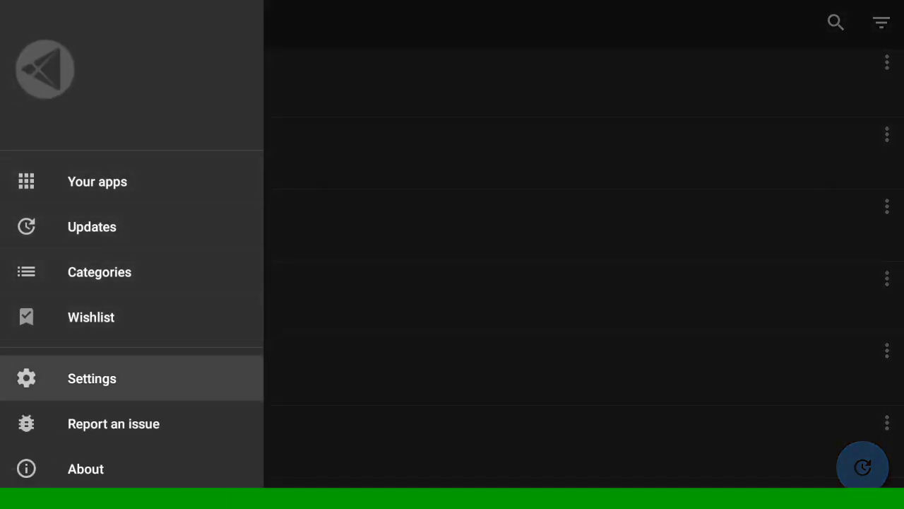
{"action": "key", "text": "Return"}
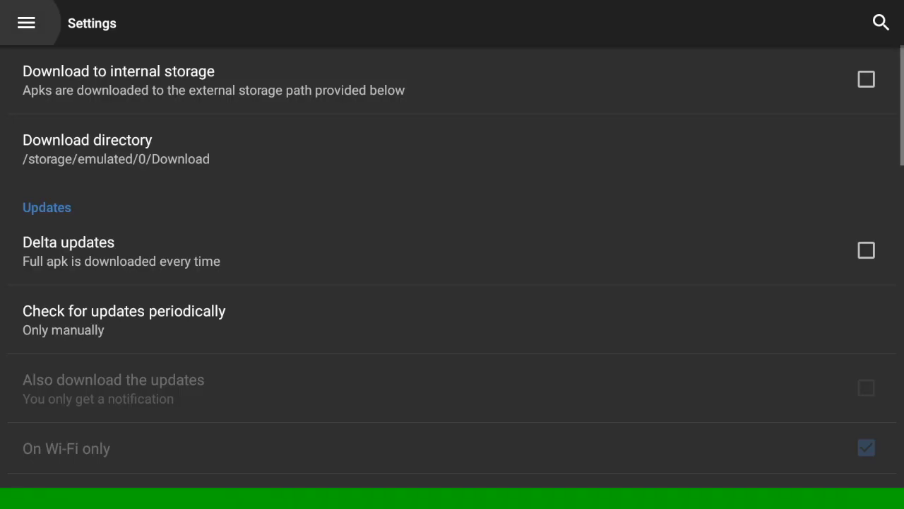
{"action": "key", "text": "Down"}
{"action": "key", "text": "Down"}
{"action": "key", "text": "Down"}
{"action": "key", "text": "Down"}
{"action": "key", "text": "Down"}
{"action": "key", "text": "Down"}
{"action": "key", "text": "Down"}
{"action": "key", "text": "Down"}
{"action": "key", "text": "Down"}
{"action": "key", "text": "Down"}
{"action": "key", "text": "Down"}
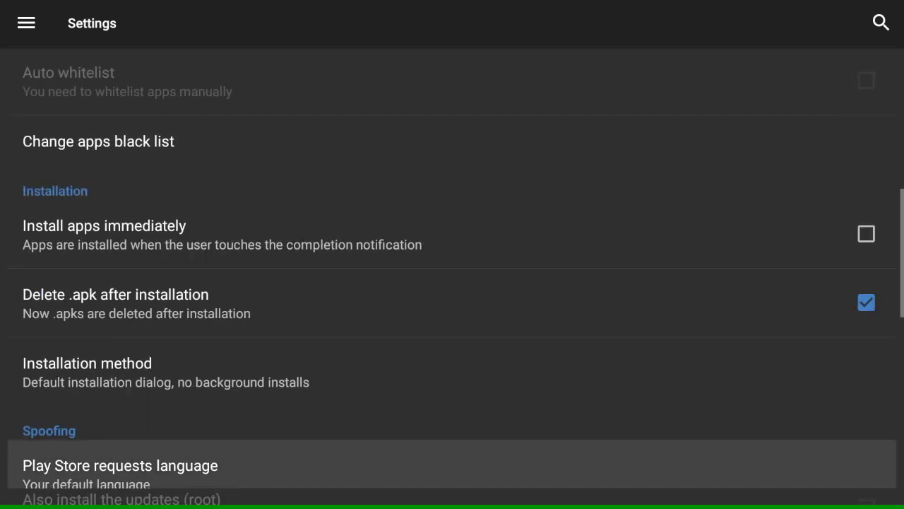
{"action": "key", "text": "Down"}
{"action": "key", "text": "Down"}
{"action": "key", "text": "Up"}
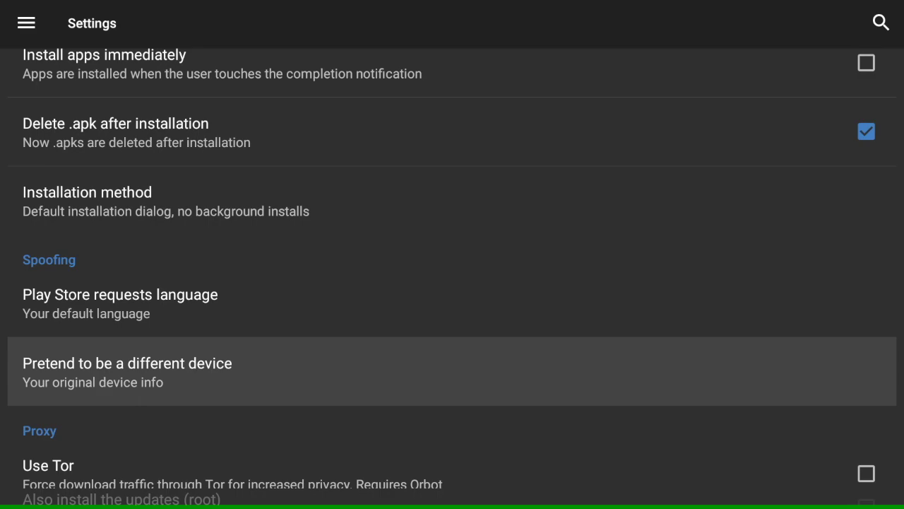
Open the 'Pretend to be a different device' selection dialog.
{"action": "key", "text": "Return"}
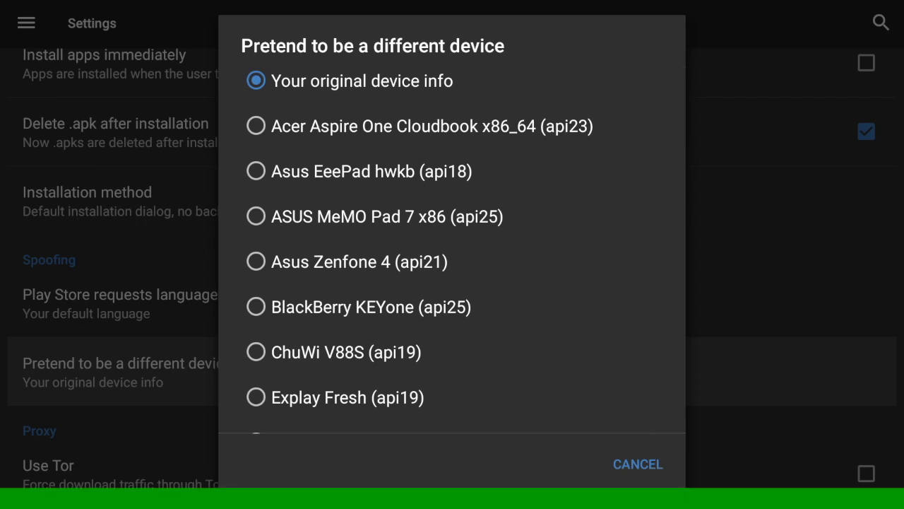
Choose Nvidia Shield TV Pro 2015 (api24) as the spoofed device and return to Your apps.
{"action": "scroll", "coordinate": [453, 247], "scroll_direction": "down", "scroll_amount": 2}
{"action": "scroll", "coordinate": [452, 247], "scroll_direction": "down", "scroll_amount": 3}
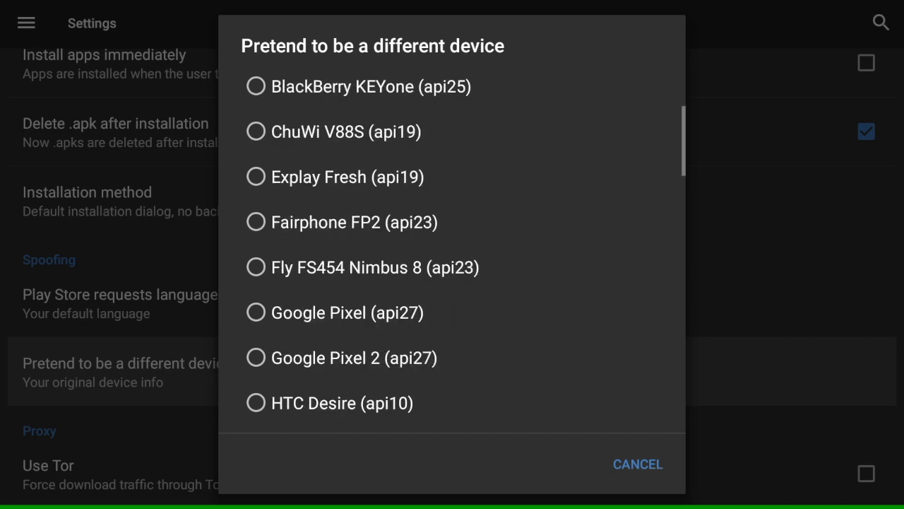
{"action": "scroll", "coordinate": [452, 247], "scroll_direction": "down", "scroll_amount": 2}
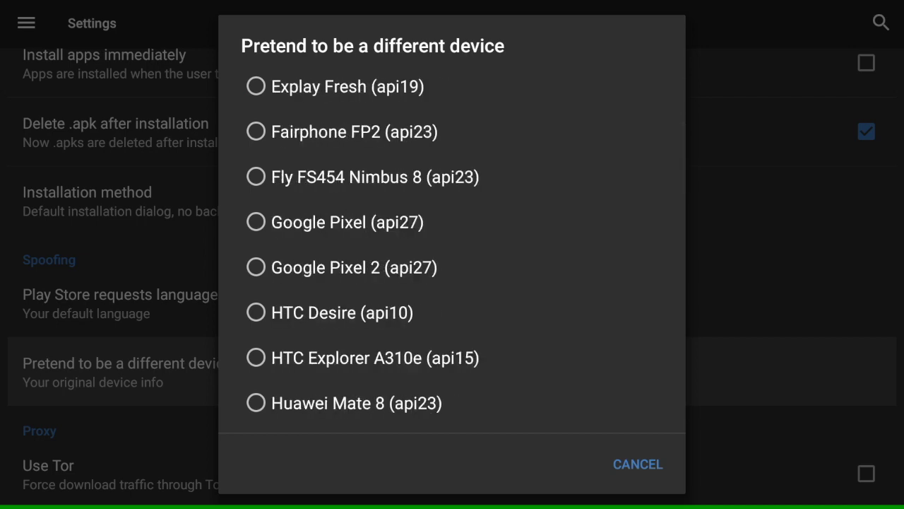
{"action": "scroll", "coordinate": [452, 247], "scroll_direction": "down", "scroll_amount": 4}
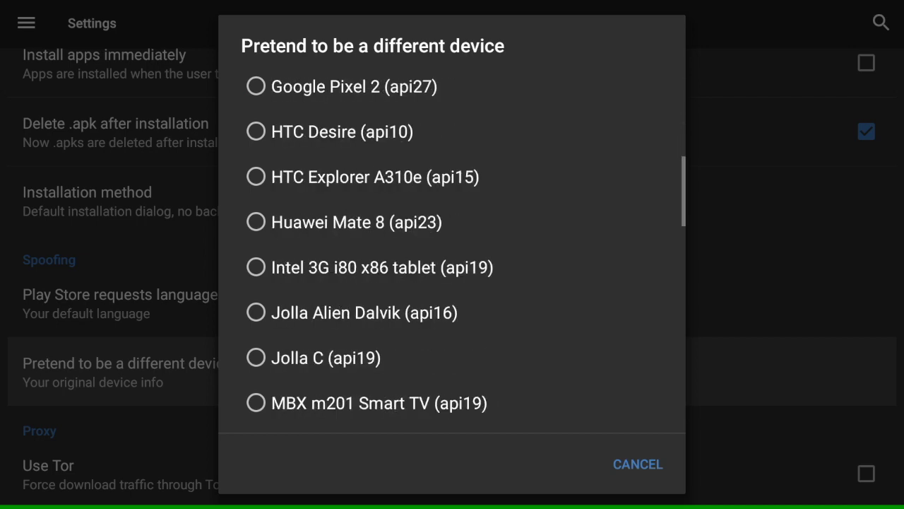
{"action": "scroll", "coordinate": [452, 248], "scroll_direction": "down", "scroll_amount": 6}
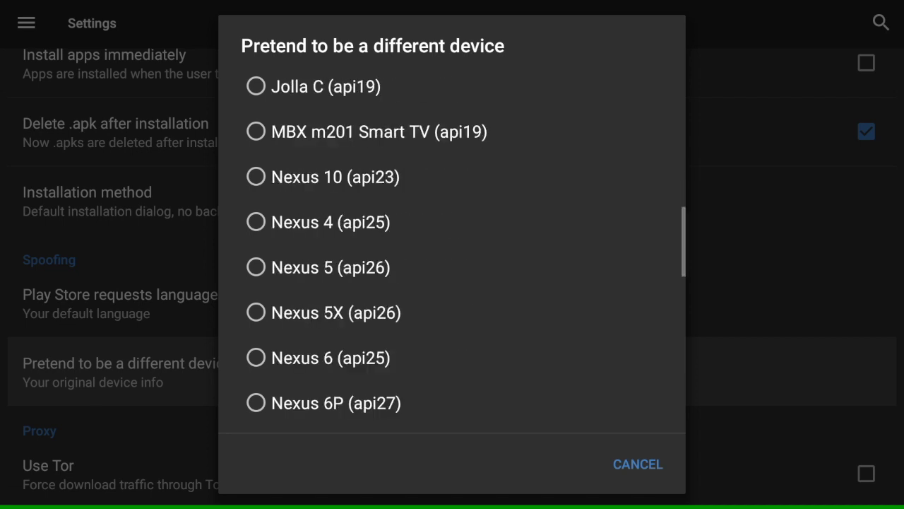
{"action": "scroll", "coordinate": [452, 247], "scroll_direction": "down", "scroll_amount": 4}
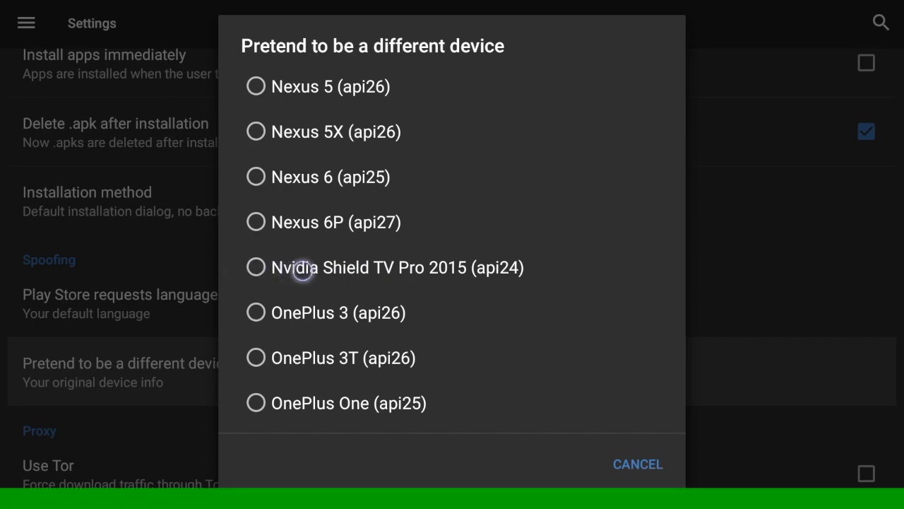
{"action": "left_click", "coordinate": [303, 269]}
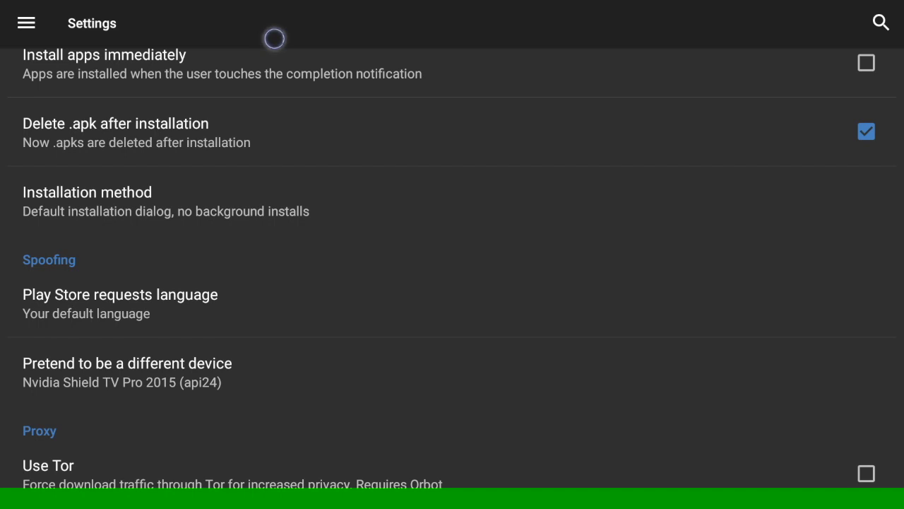
{"action": "key", "text": "Escape"}
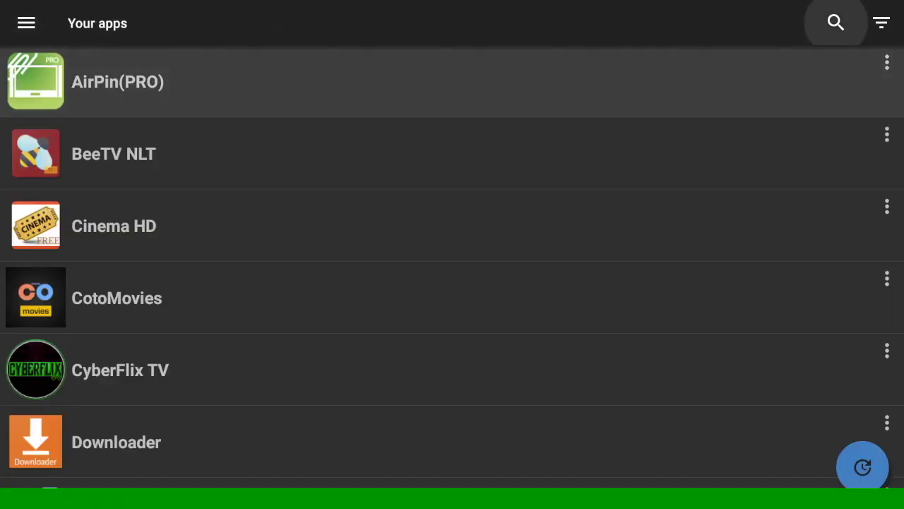
Open the Categories section from the Yalp Store menu.
{"action": "left_click", "coordinate": [26, 23]}
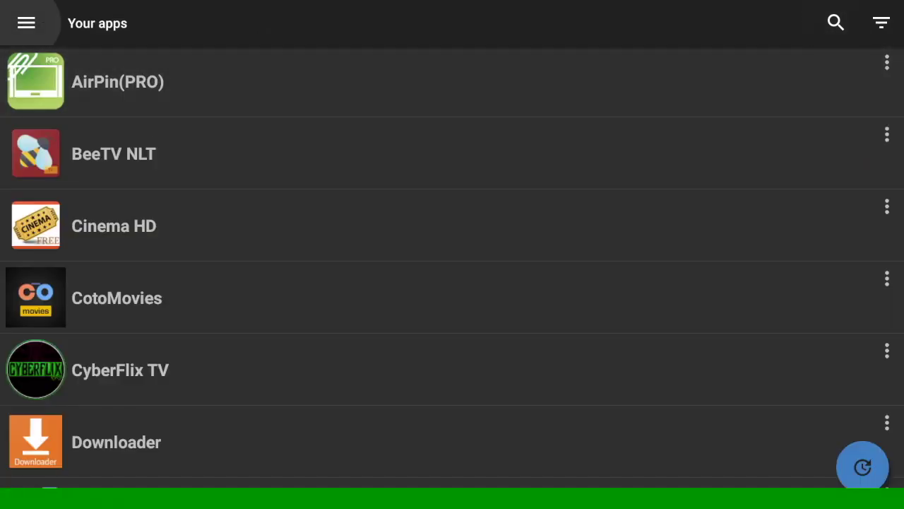
{"action": "key", "text": "Return"}
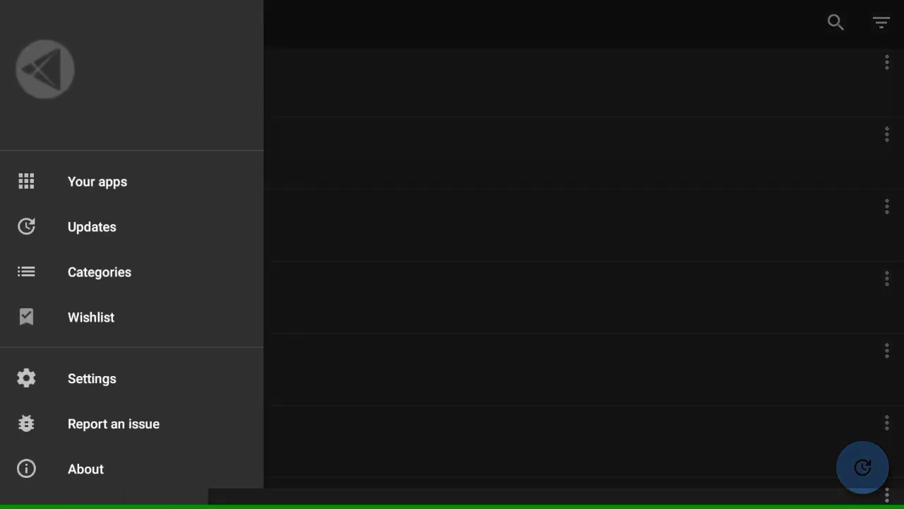
{"action": "key", "text": "Down"}
{"action": "key", "text": "Down"}
{"action": "key", "text": "Down"}
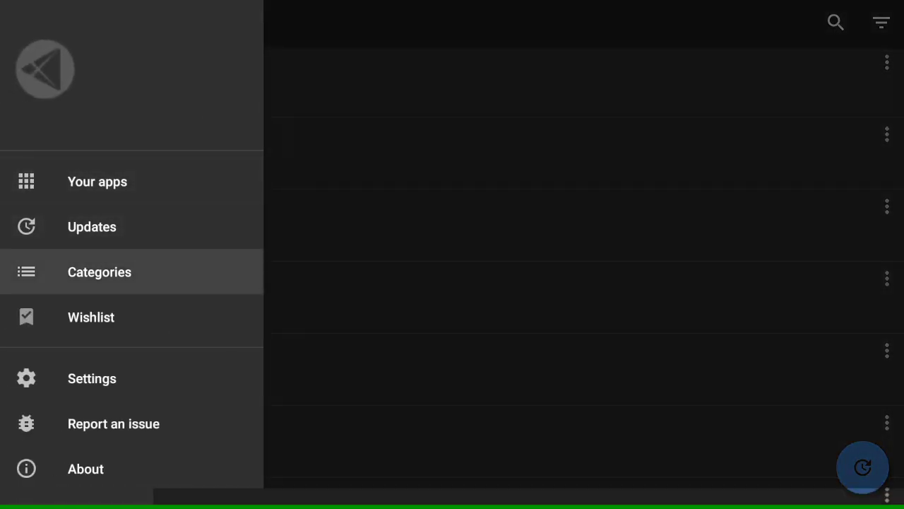
{"action": "key", "text": "Return"}
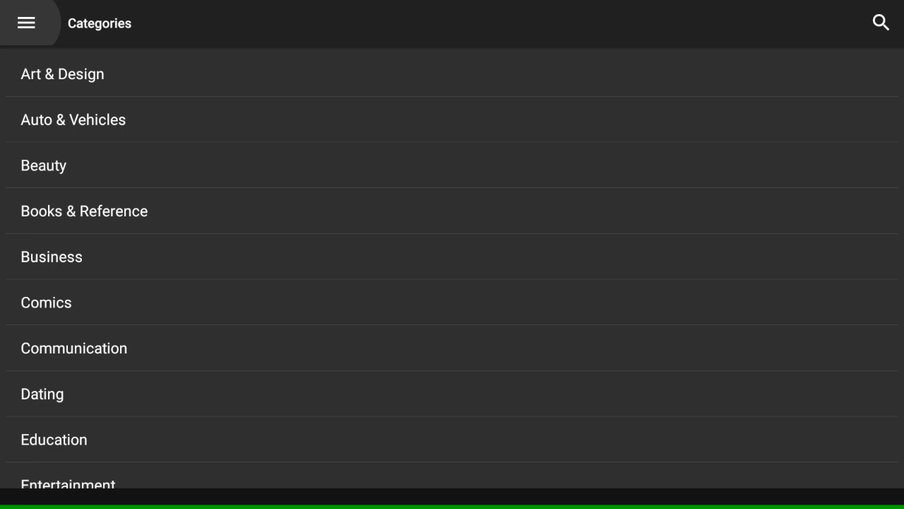
Open the Entertainment category from the category list.
{"action": "key", "text": "Down"}
{"action": "key", "text": "Down"}
{"action": "key", "text": "Down"}
{"action": "key", "text": "Down"}
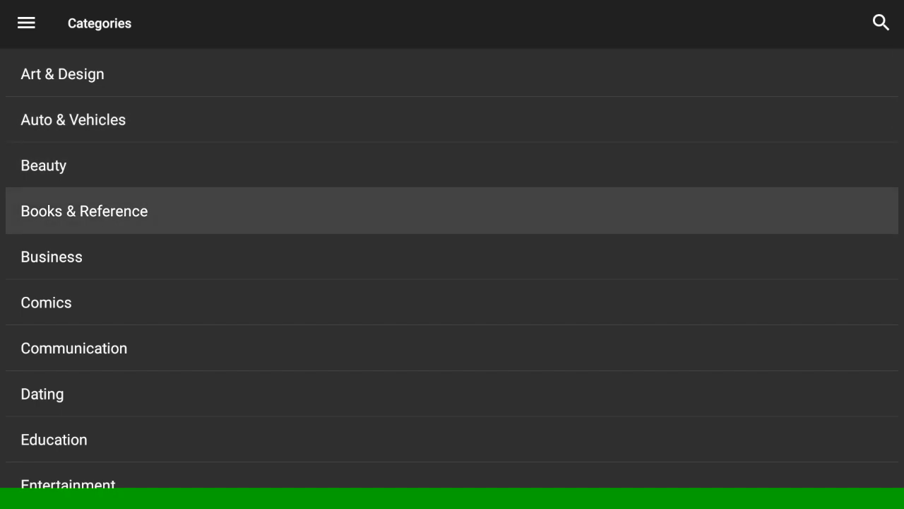
{"action": "key", "text": "Up"}
{"action": "key", "text": "Up"}
{"action": "key", "text": "Down"}
{"action": "key", "text": "Down"}
{"action": "key", "text": "Down"}
{"action": "key", "text": "Down"}
{"action": "key", "text": "Down"}
{"action": "key", "text": "Down"}
{"action": "key", "text": "Down"}
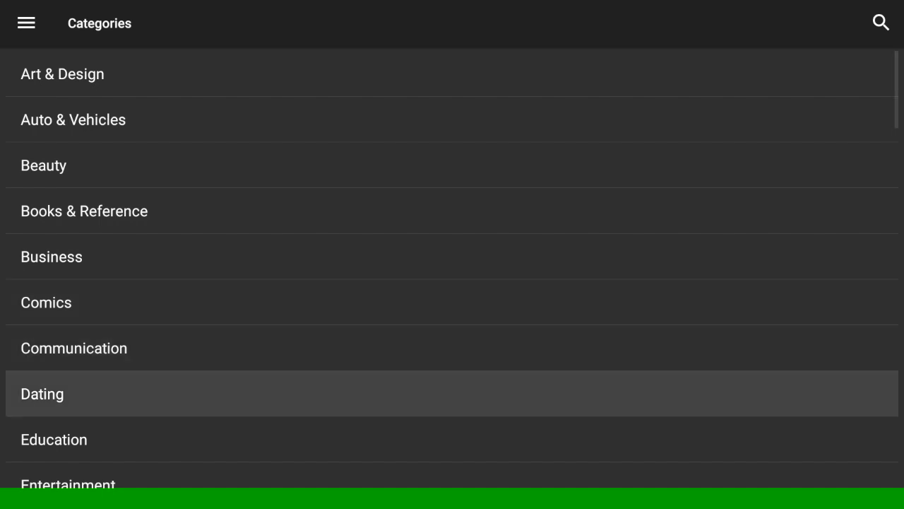
{"action": "key", "text": "Down"}
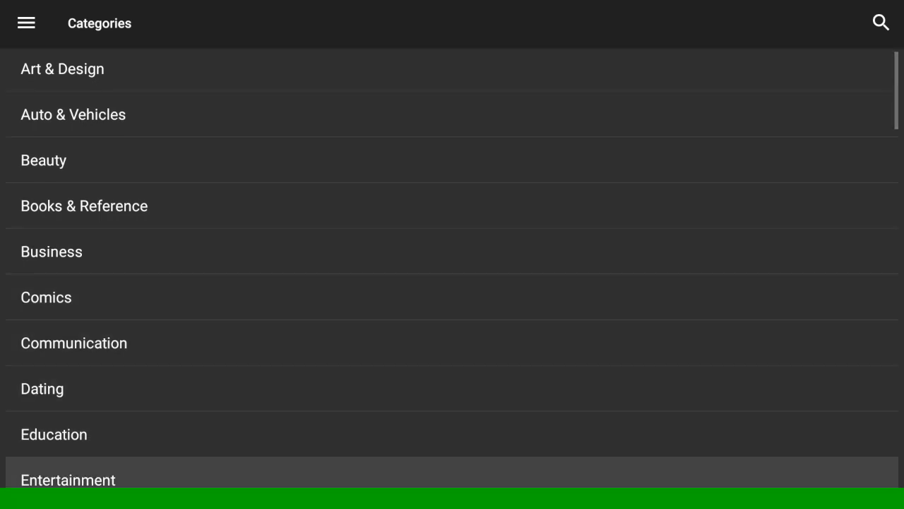
{"action": "key", "text": "Return"}
Open the Pluto TV - It's Free TV details page from the Entertainment apps.
{"action": "key", "text": "Down"}
{"action": "key", "text": "Down"}
{"action": "key", "text": "Down"}
{"action": "key", "text": "Down"}
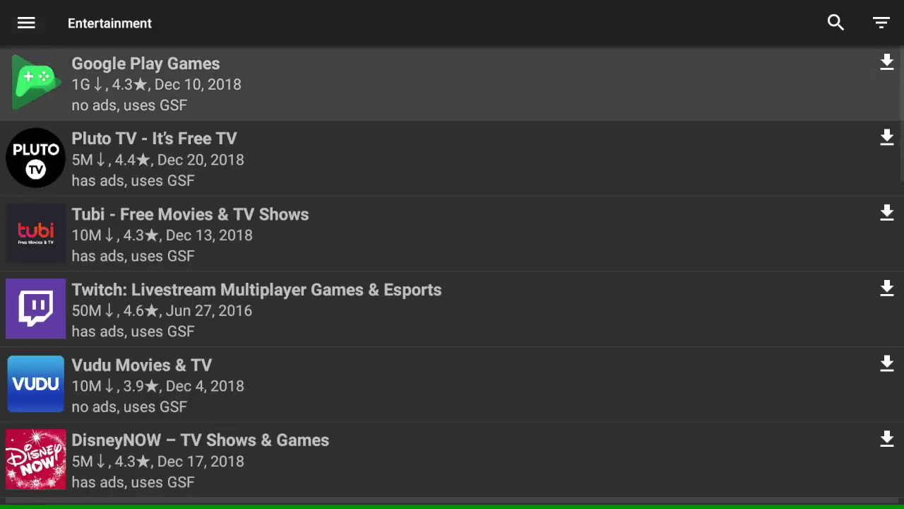
{"action": "key", "text": "Down"}
{"action": "key", "text": "Down"}
{"action": "key", "text": "Down"}
{"action": "key", "text": "Down"}
{"action": "key", "text": "Down"}
{"action": "key", "text": "Down"}
{"action": "key", "text": "Down"}
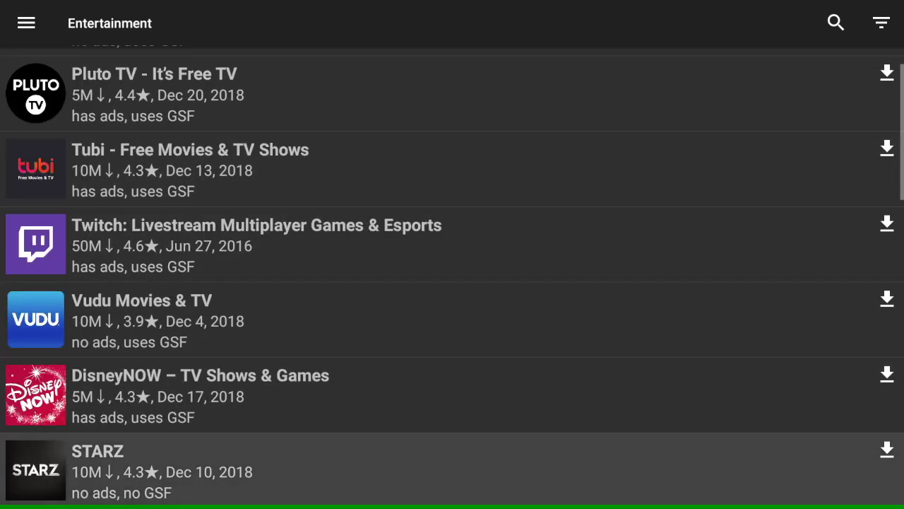
{"action": "key", "text": "Up"}
{"action": "key", "text": "Up"}
{"action": "key", "text": "Up"}
{"action": "key", "text": "Up"}
{"action": "key", "text": "Up"}
{"action": "key", "text": "Up"}
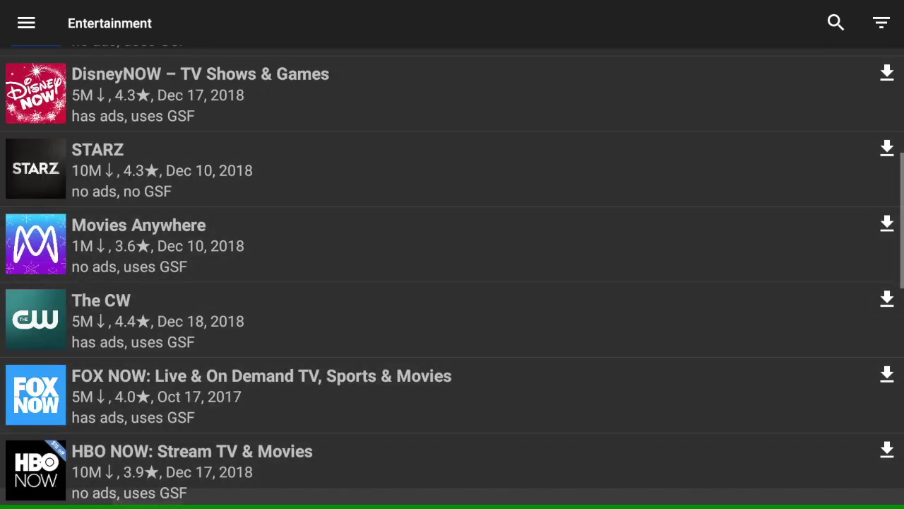
{"action": "key", "text": "Up"}
{"action": "key", "text": "Up"}
{"action": "key", "text": "Up"}
{"action": "key", "text": "Up"}
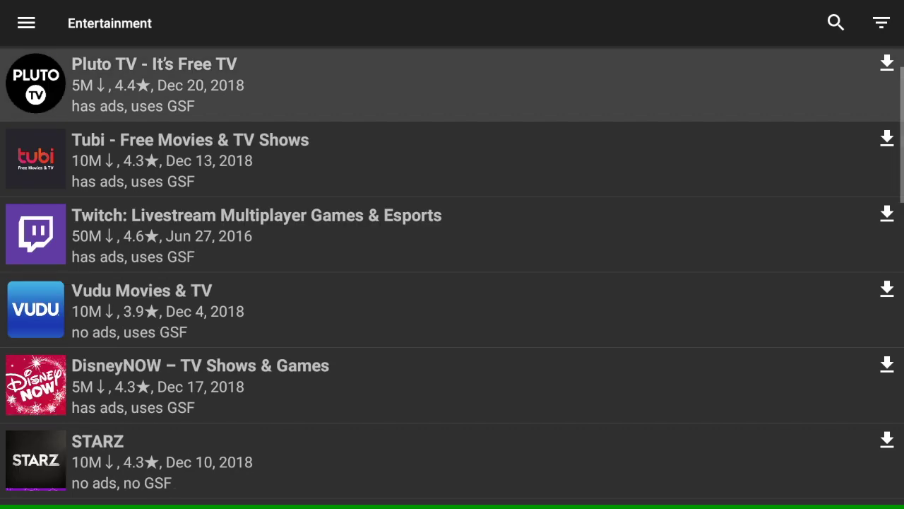
{"action": "key", "text": "Down"}
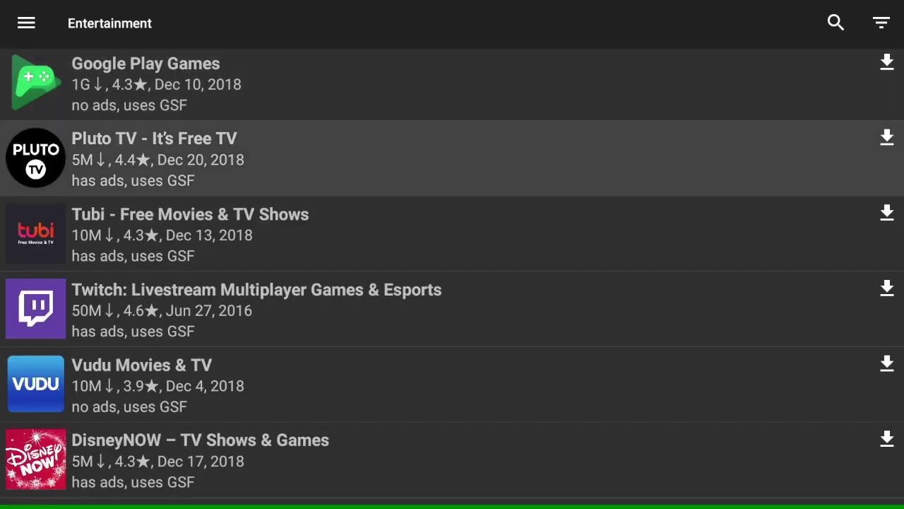
{"action": "key", "text": "Return"}
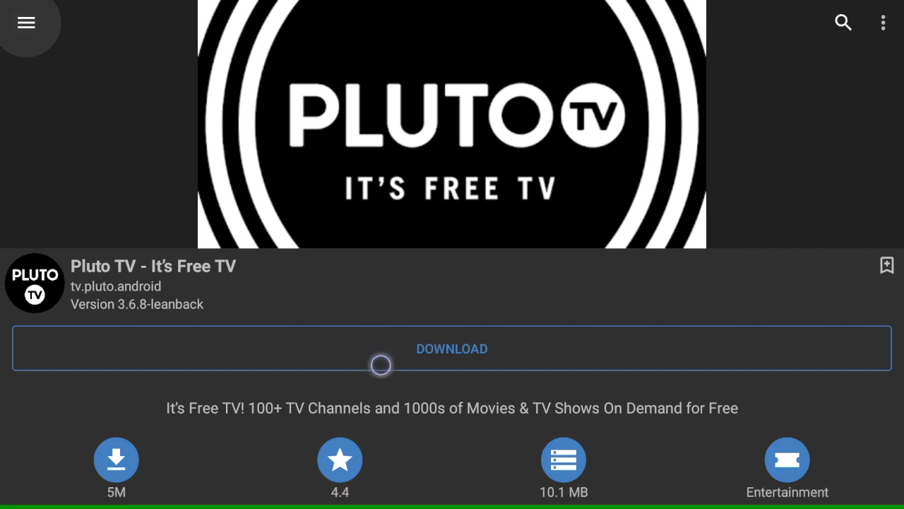
Download Pluto TV - It's Free TV (10.1 MB) and then install it.
{"action": "left_click", "coordinate": [381, 365]}
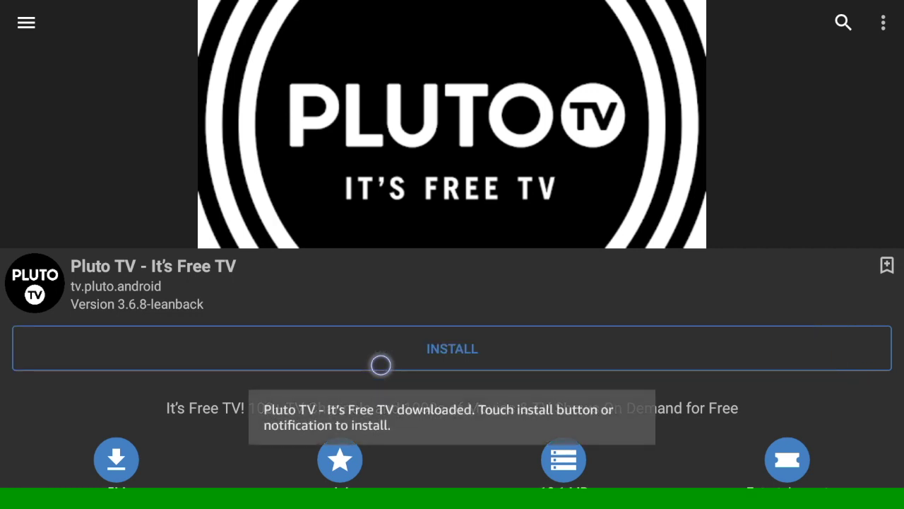
{"action": "left_click", "coordinate": [381, 365]}
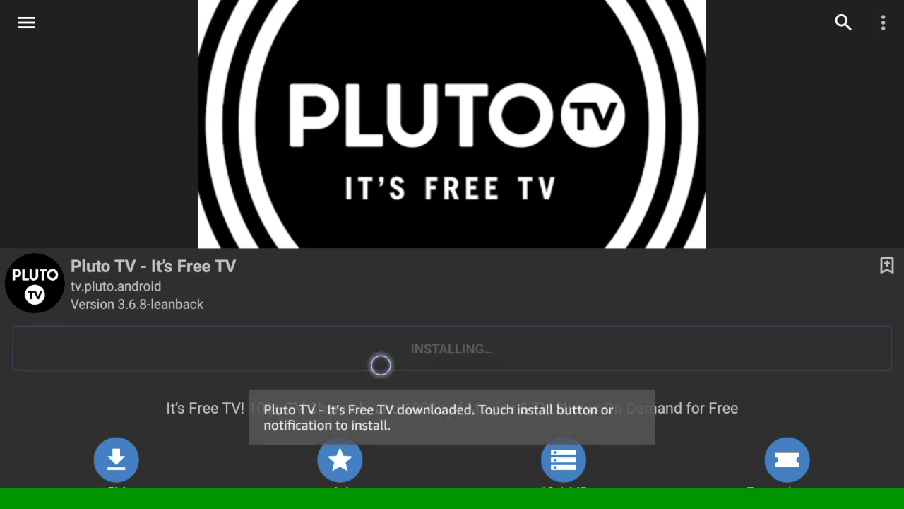